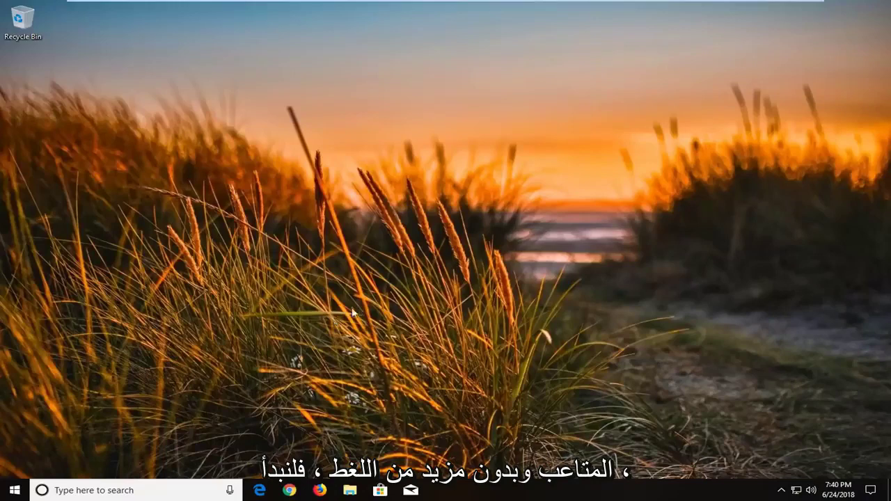
Search Windows for "troubleshoot" and open the Troubleshoot system settings.
click(13, 490)
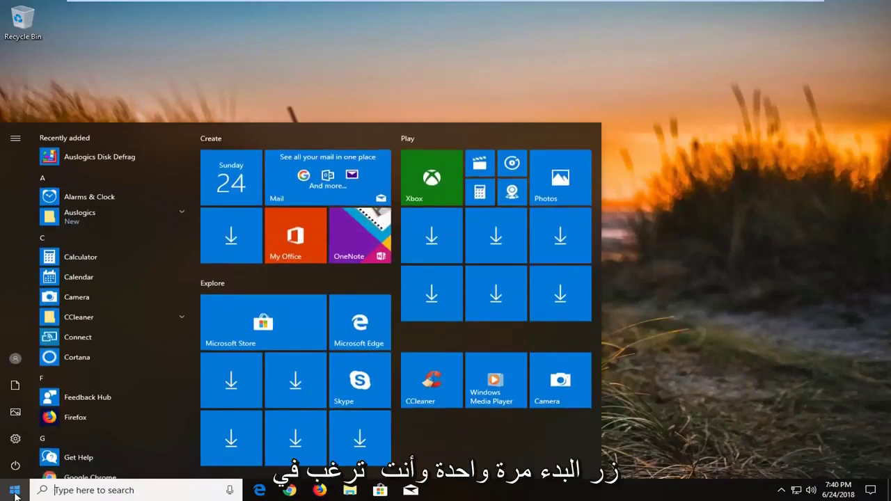
text(t)
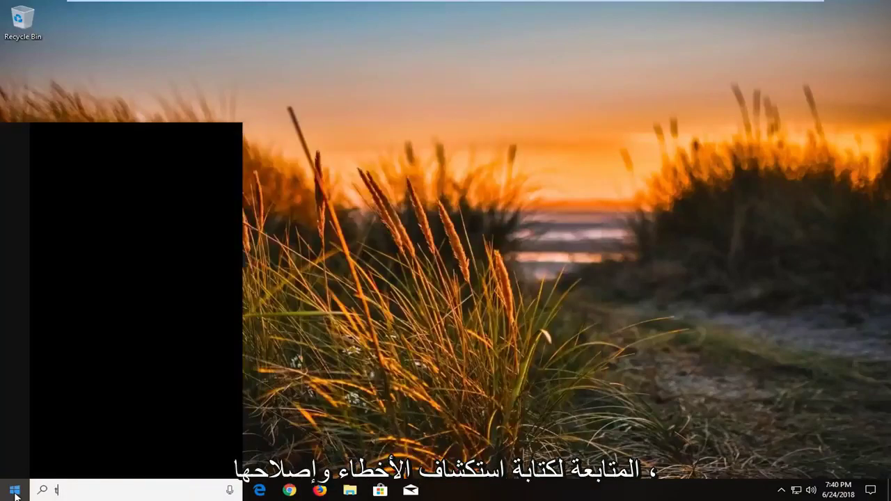
text(roubleshoot)
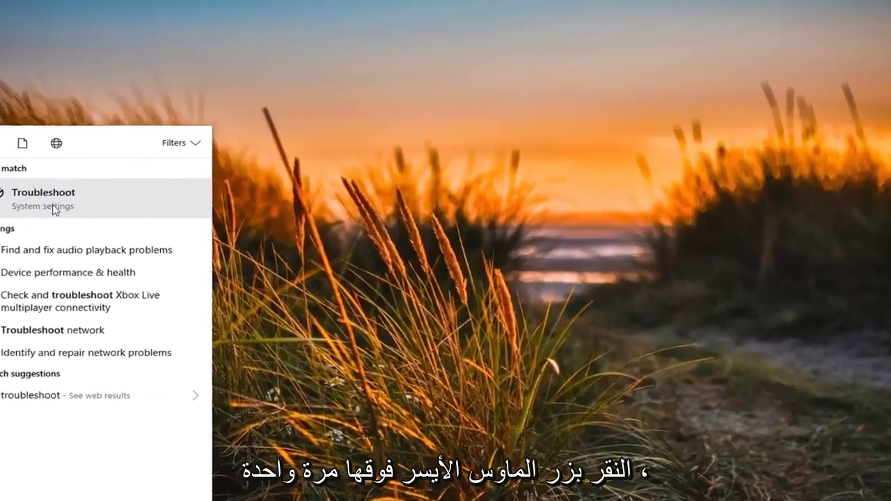
click(92, 188)
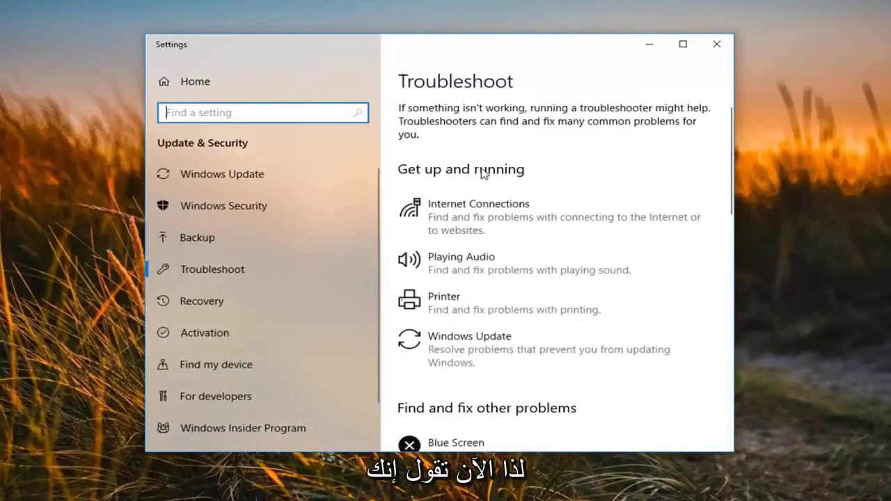
Run the Hardware and Devices troubleshooter from the other problems on the Troubleshoot page.
scroll(501, 197, down, 5)
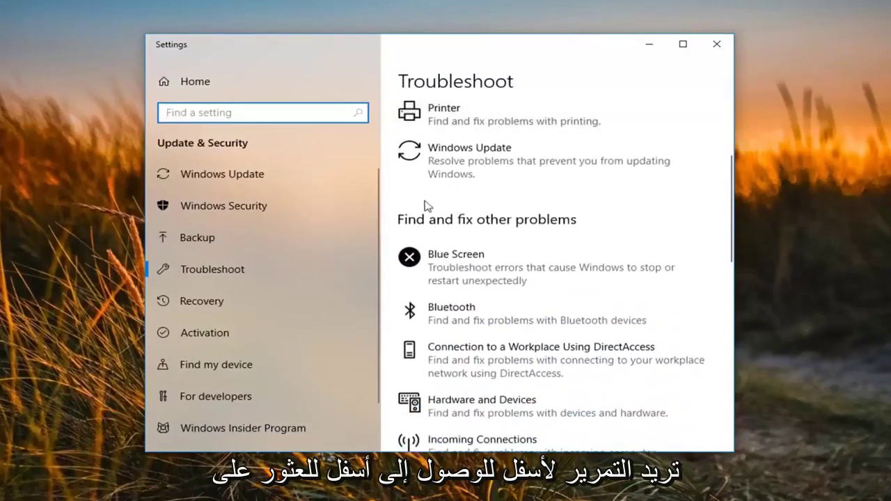
scroll(464, 225, down, 3)
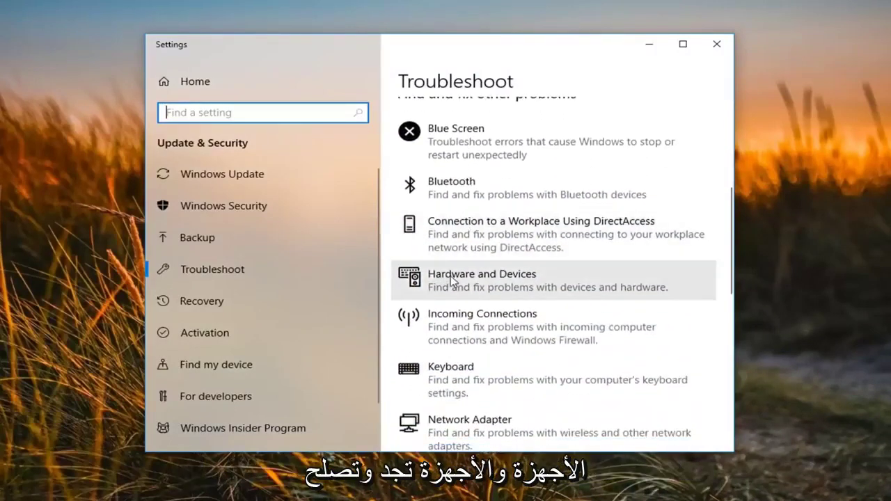
click(641, 290)
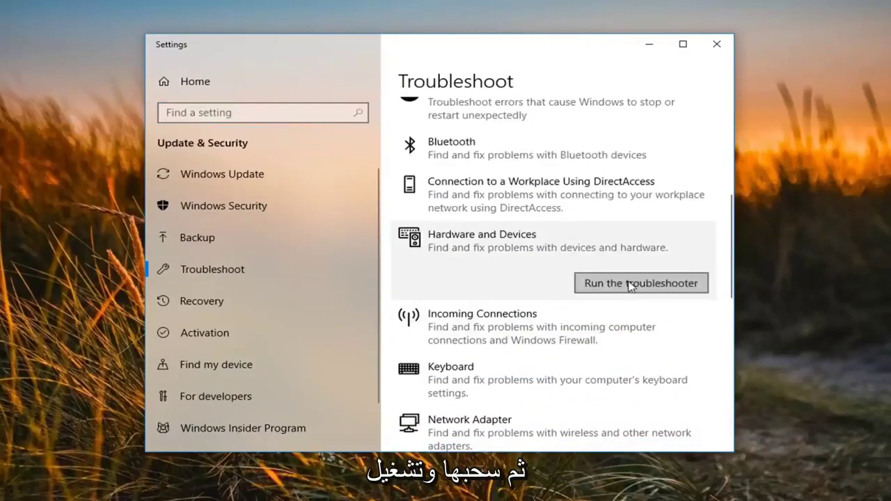
click(630, 285)
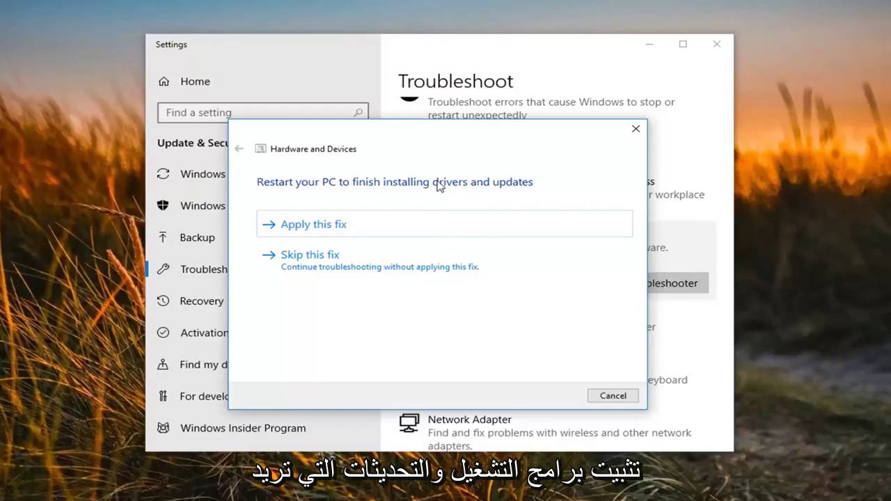
Apply the fix for finishing driver and update installation, complete the troubleshooter, and close it along with Settings.
click(315, 226)
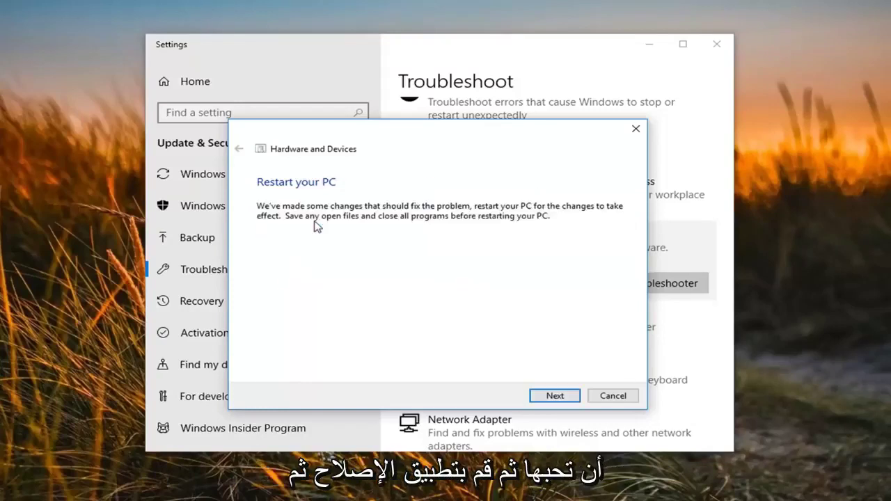
click(560, 397)
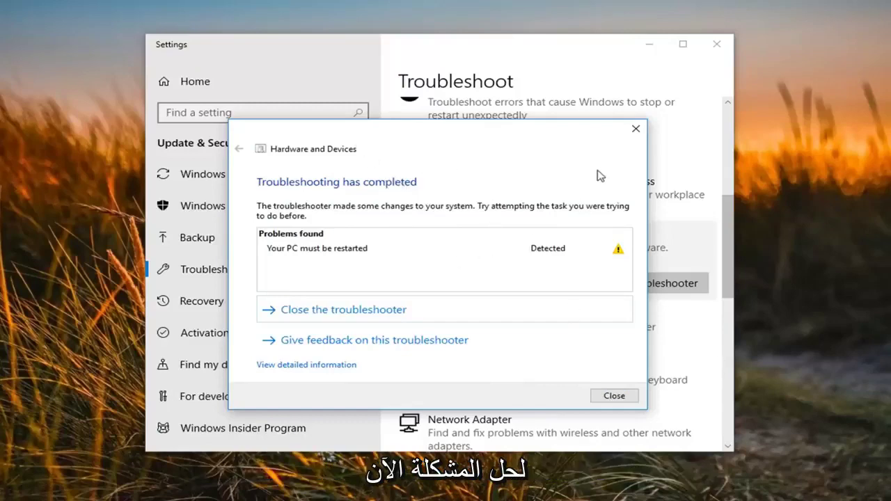
click(636, 128)
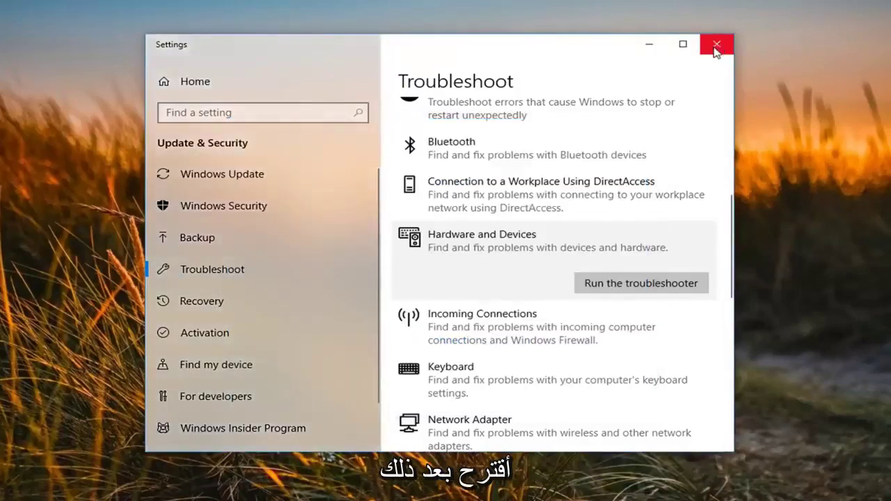
click(717, 45)
Search Windows for "device manager" and open Device Manager.
key(super)
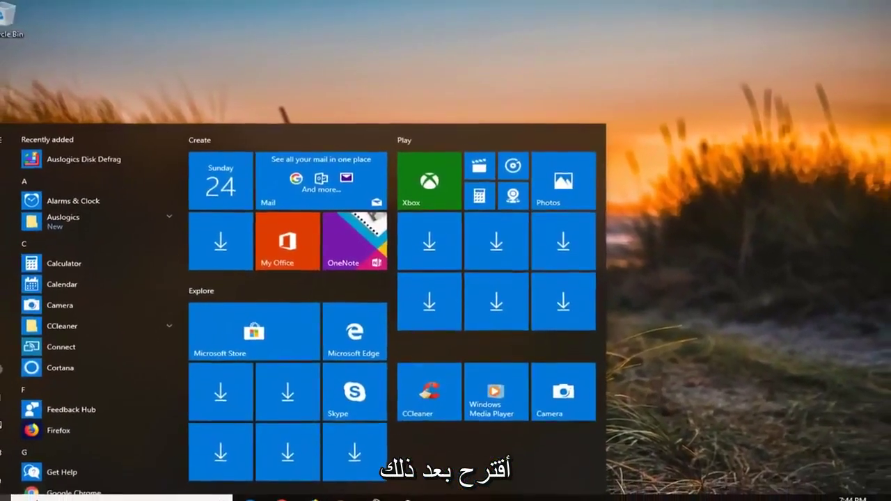
text(device manager)
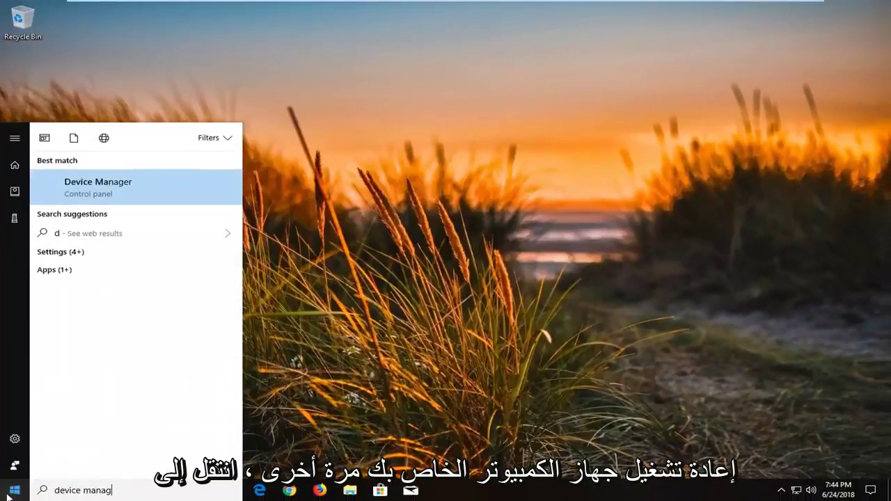
click(122, 189)
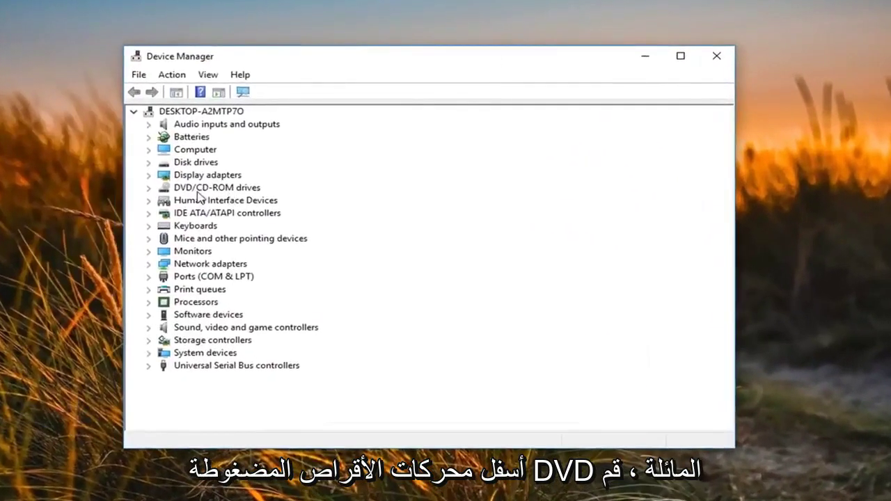
Search automatically for an updated driver for the NECVMWar VMware SATA CD01 drive under DVD/CD-ROM drives, and close the wizard.
click(149, 188)
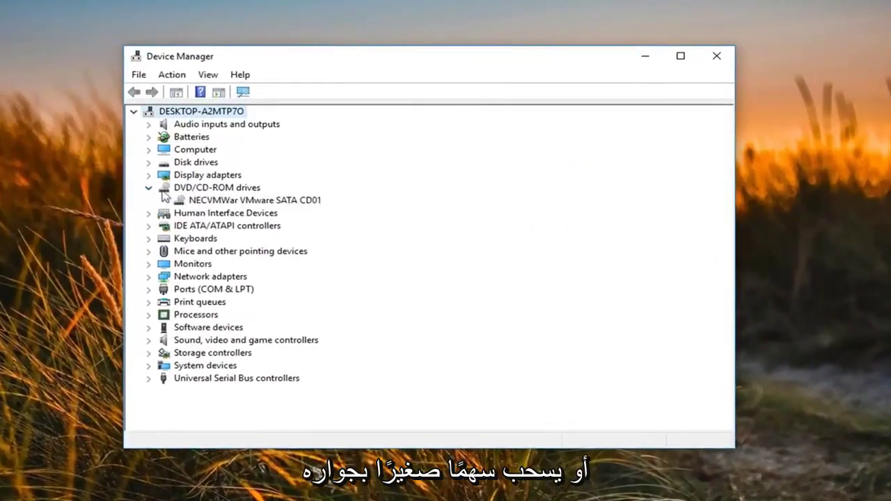
right_click(192, 203)
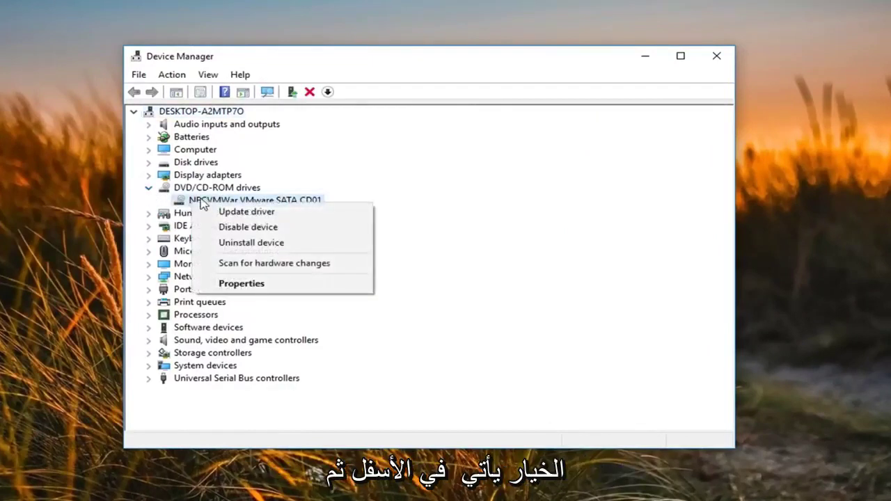
click(240, 212)
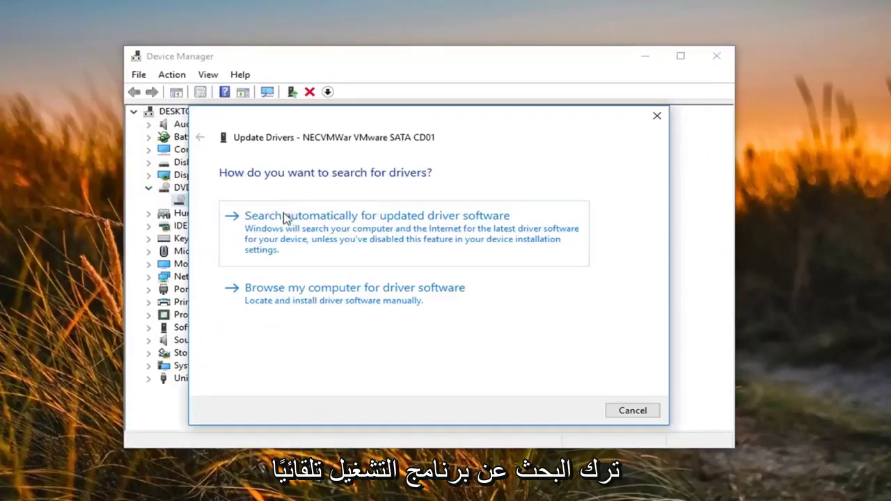
click(380, 236)
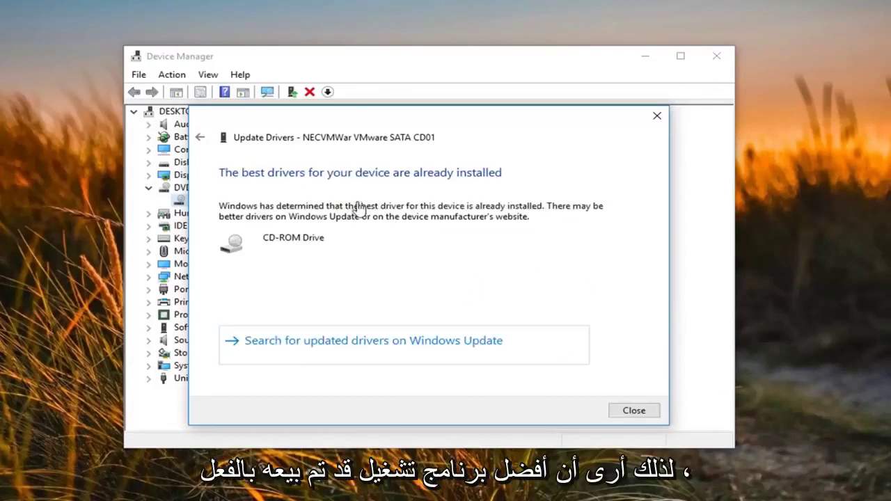
click(626, 413)
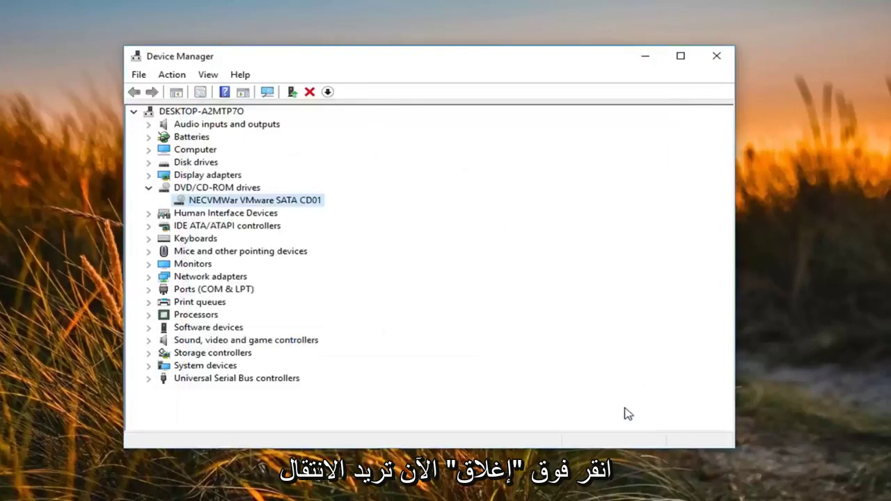
Uninstall the Standard SATA AHCI Controller under IDE ATA/ATAPI controllers and close Device Manager.
click(182, 229)
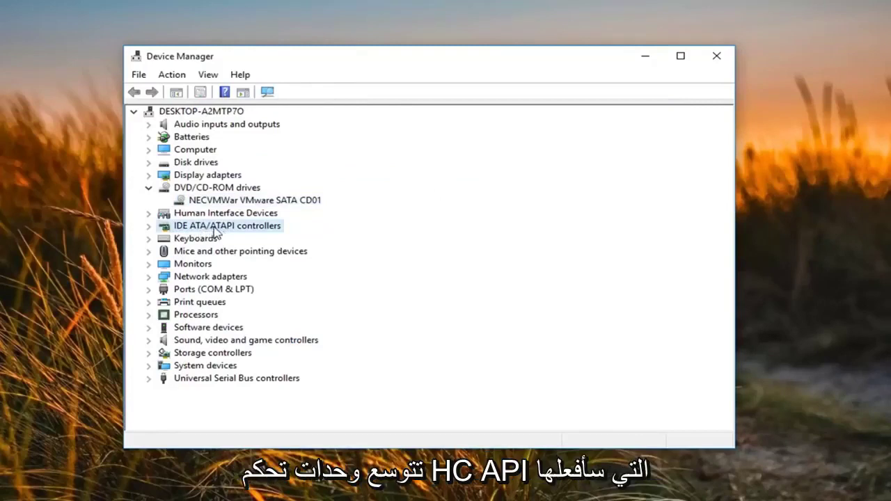
click(150, 227)
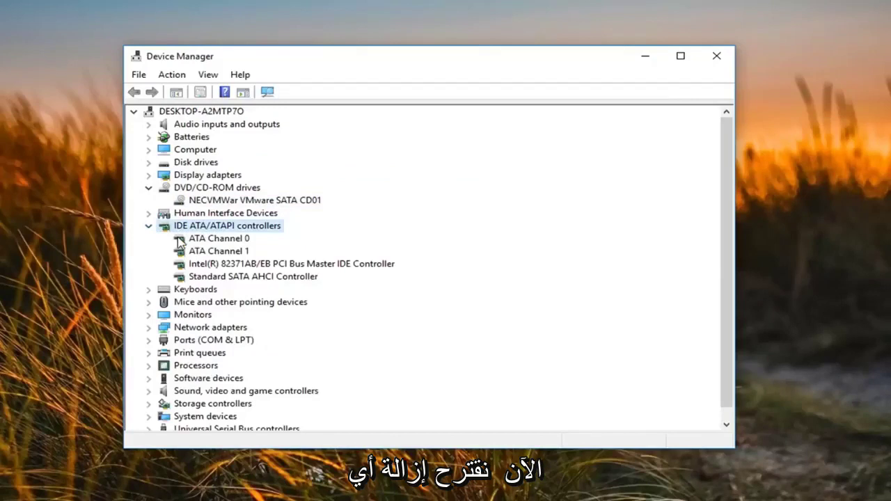
click(207, 279)
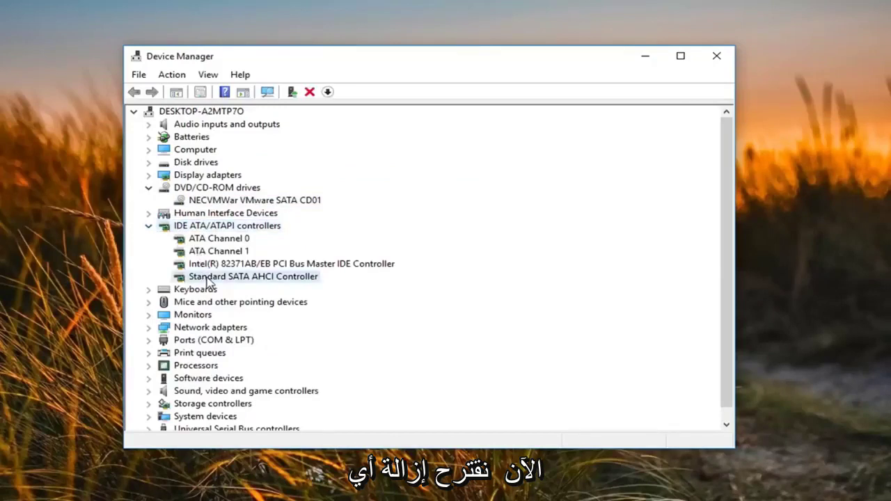
right_click(255, 280)
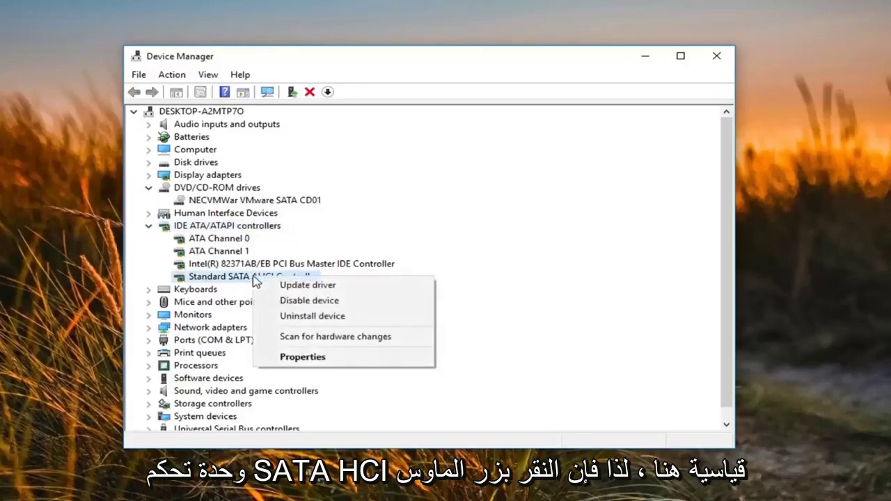
click(300, 317)
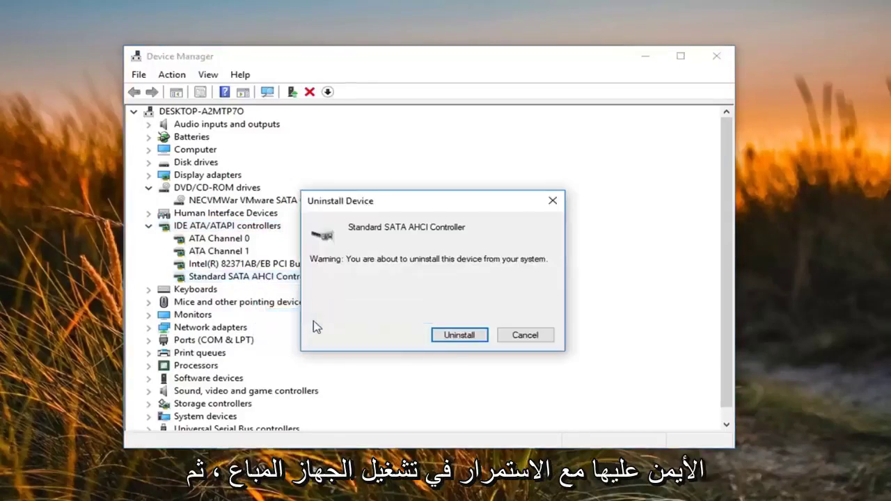
click(459, 337)
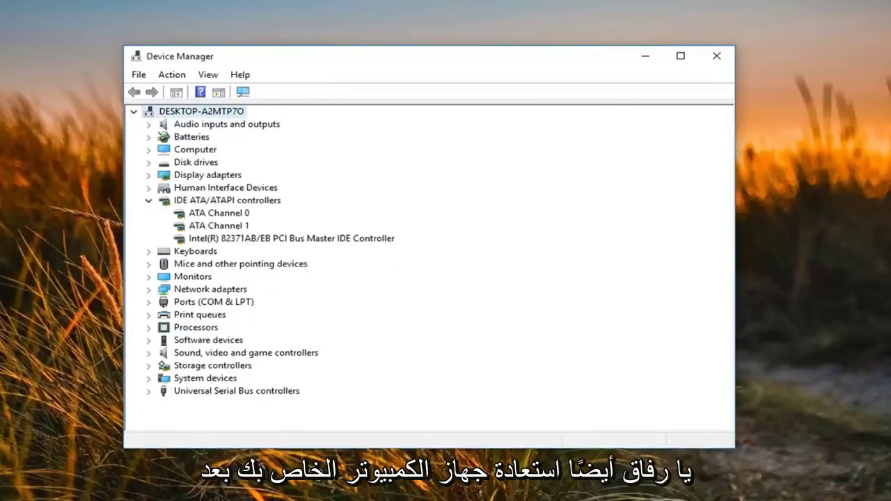
click(716, 56)
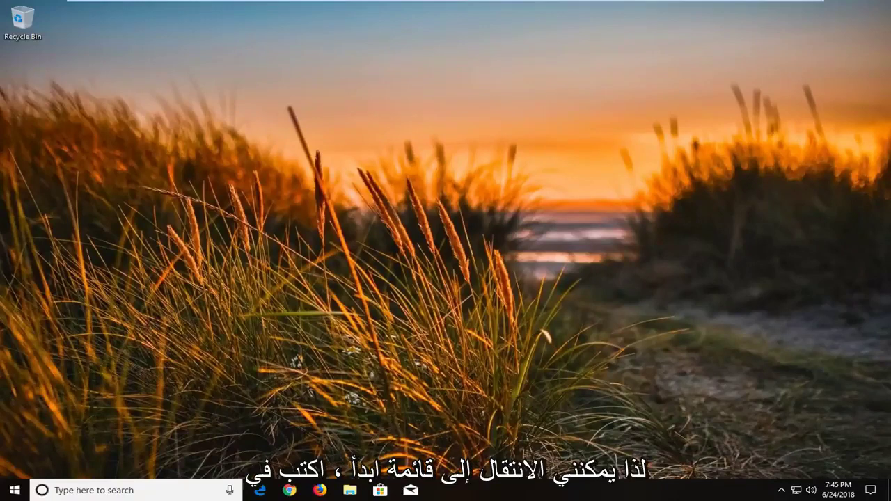
Search Windows for "regedit", run Registry Editor as administrator, and allow it to make changes.
click(14, 490)
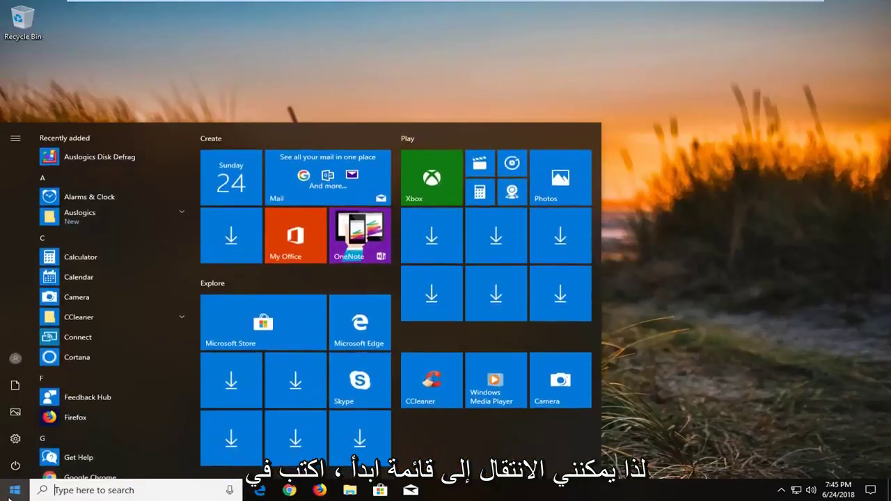
text(regedit)
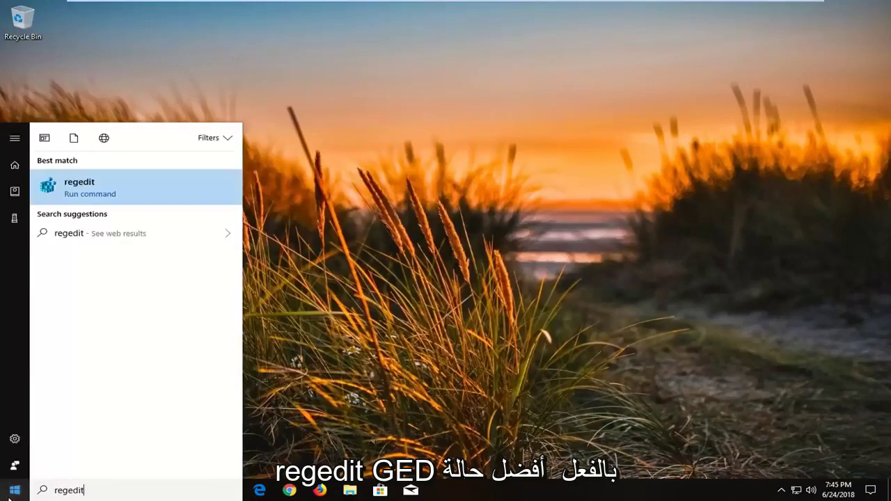
right_click(98, 184)
click(122, 195)
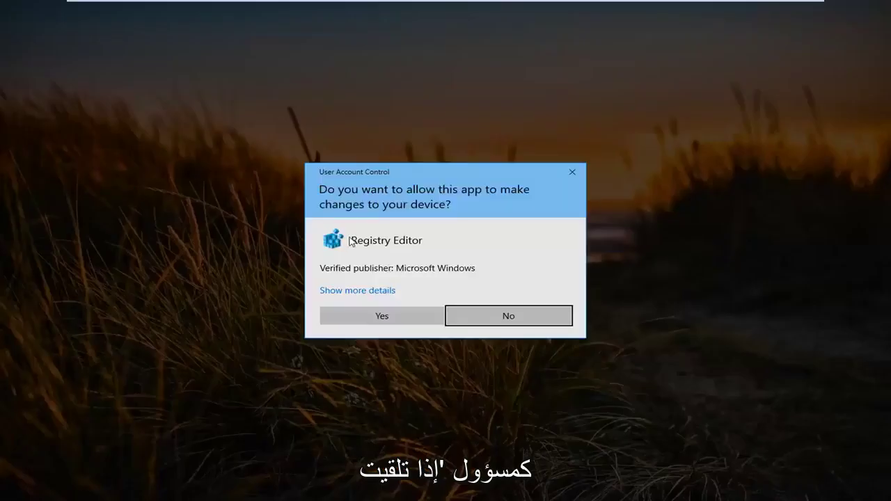
click(380, 317)
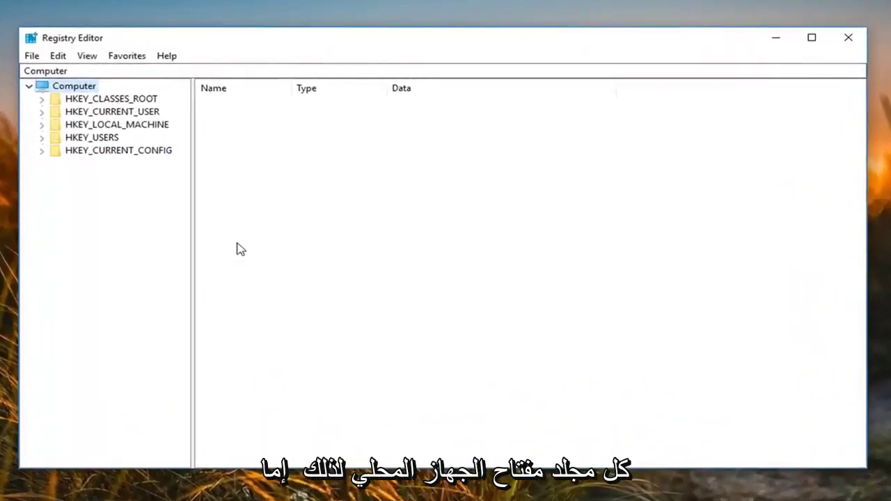
Expand the registry tree to HKEY_LOCAL_MACHINE\SYSTEM\CurrentControlSet\Control and widen the key tree so longer key names fit.
click(121, 125)
double_click(79, 126)
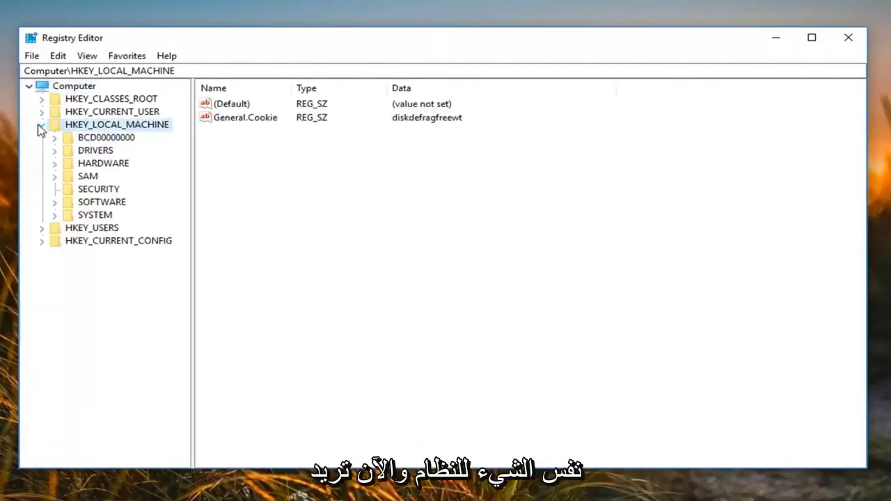
double_click(84, 217)
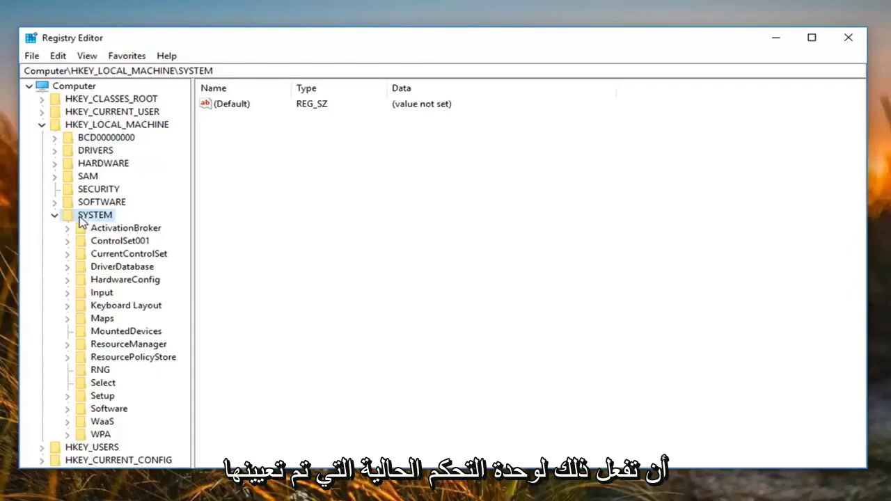
double_click(112, 255)
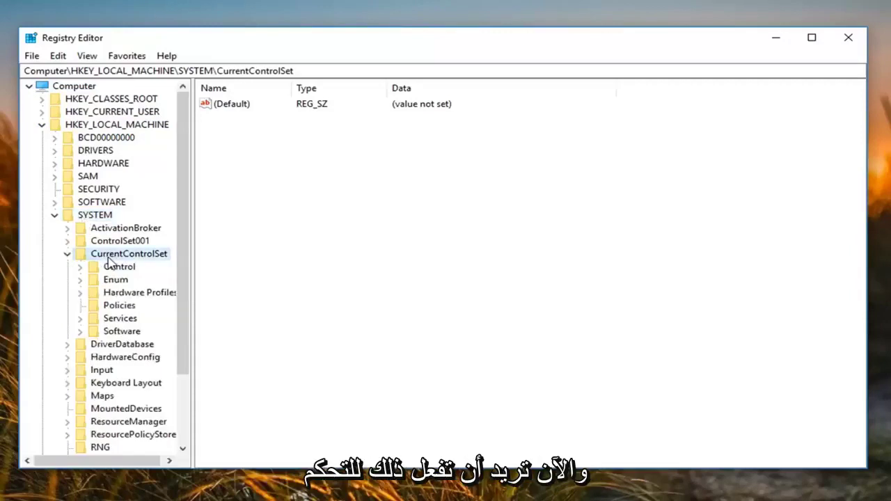
double_click(109, 266)
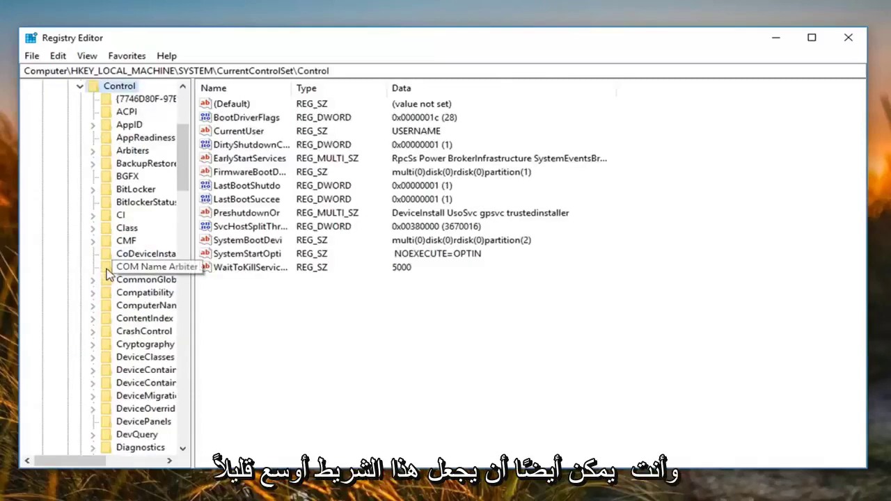
drag(193, 115, 270, 117)
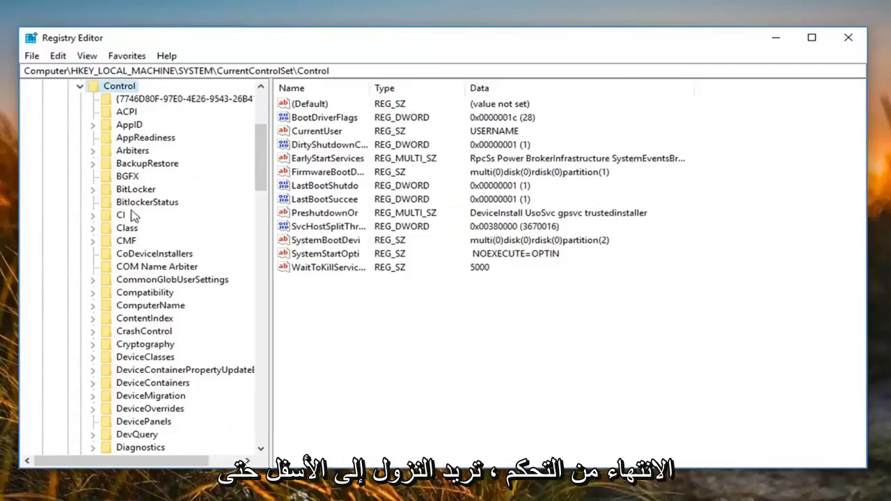
Expand the Class key under Control and widen the key tree until the full GUID names of its subkeys fit.
click(128, 229)
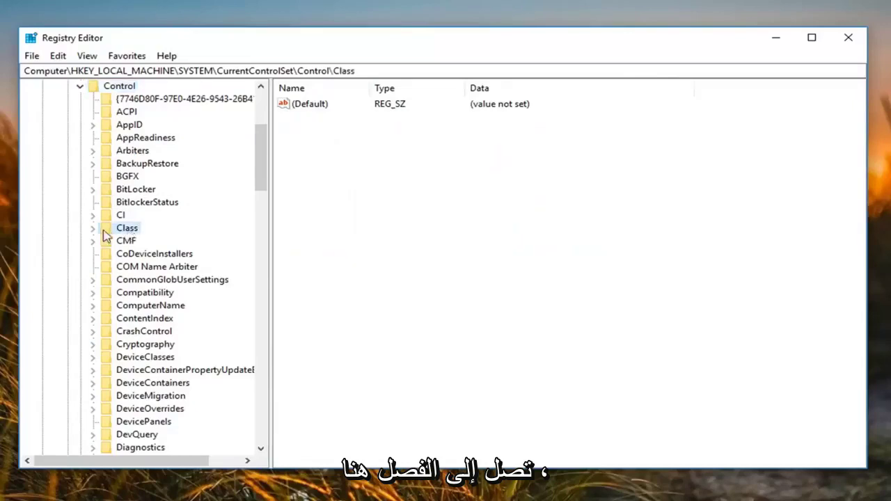
double_click(128, 233)
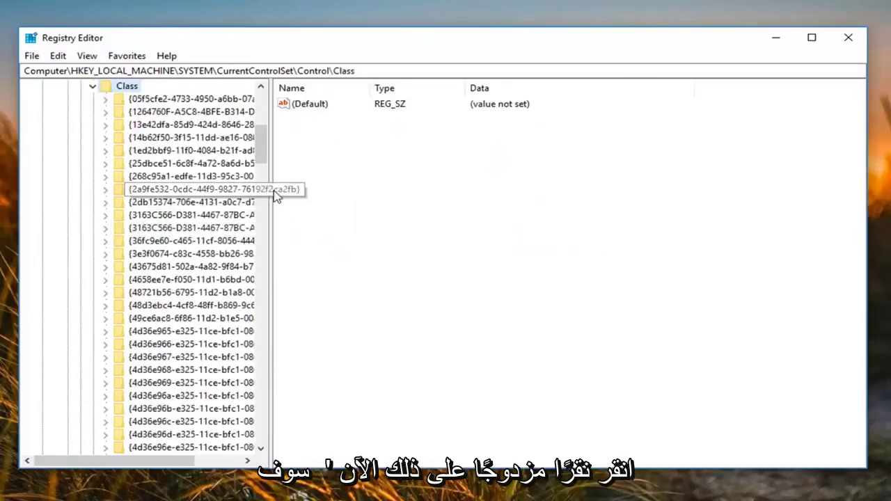
drag(271, 191, 385, 189)
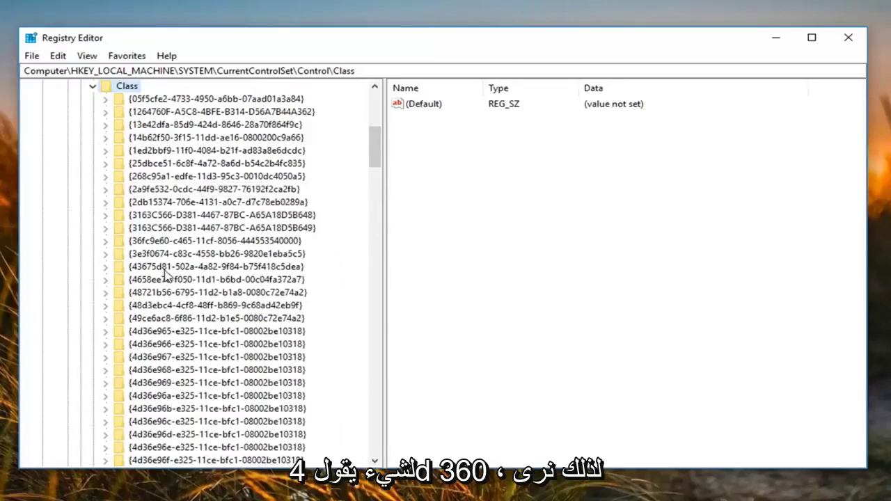
Select the {4d36e965-e325-11ce-bfc1-08002be10318} subkey under Class to open its values.
scroll(146, 445, down, 1)
click(143, 293)
key(Up)
key(Down)
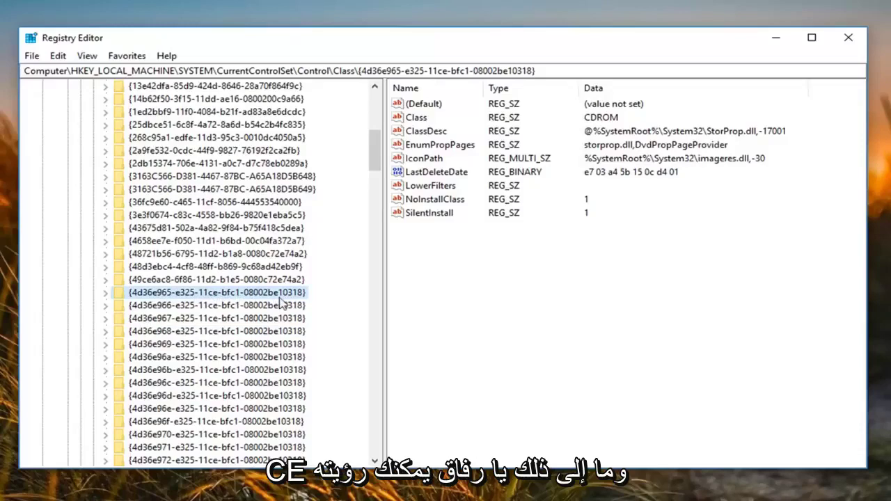
Delete the LowerFilters value from the {4d36e965-e325-11ce-bfc1-08002be10318} key and confirm its permanent deletion.
scroll(166, 314, up, 1)
scroll(166, 313, up, 1)
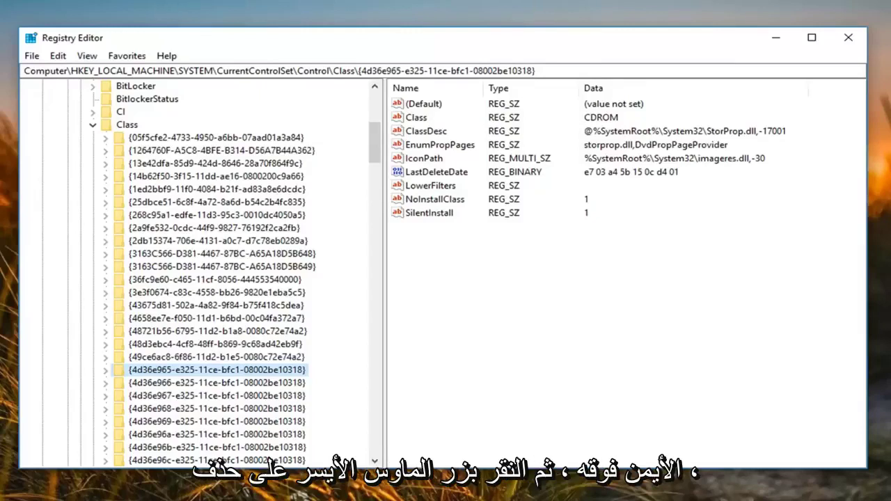
right_click(434, 188)
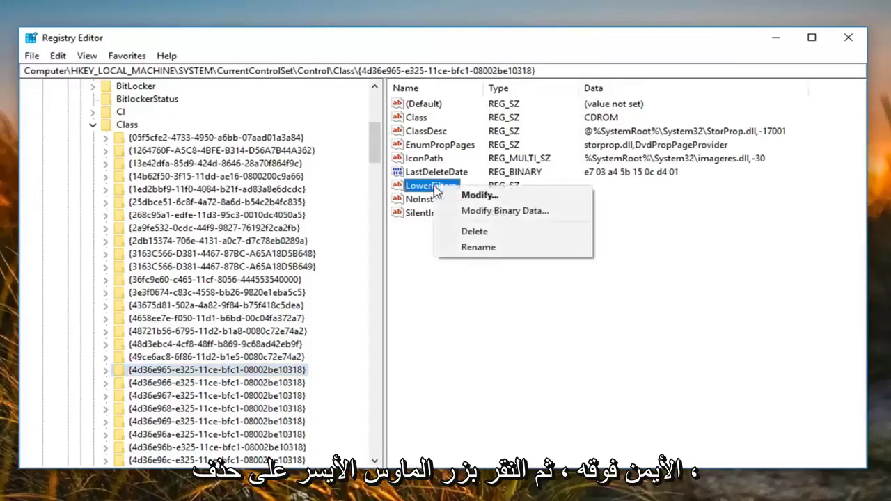
click(465, 230)
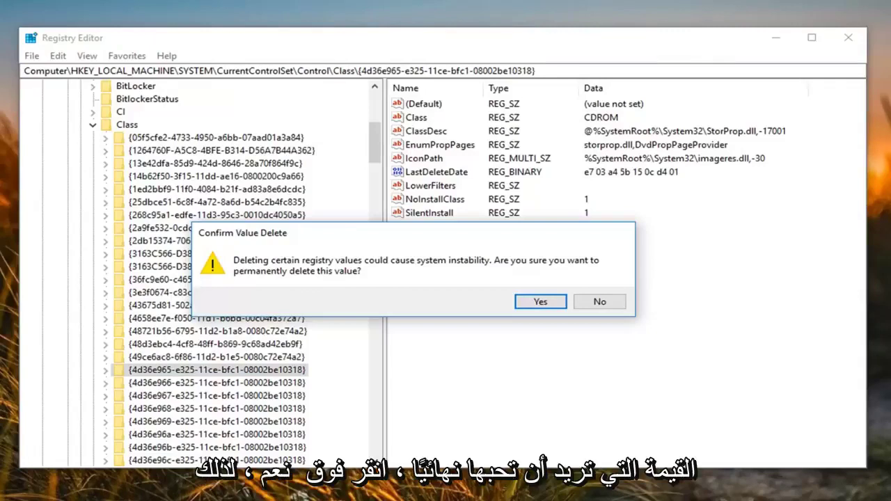
click(541, 302)
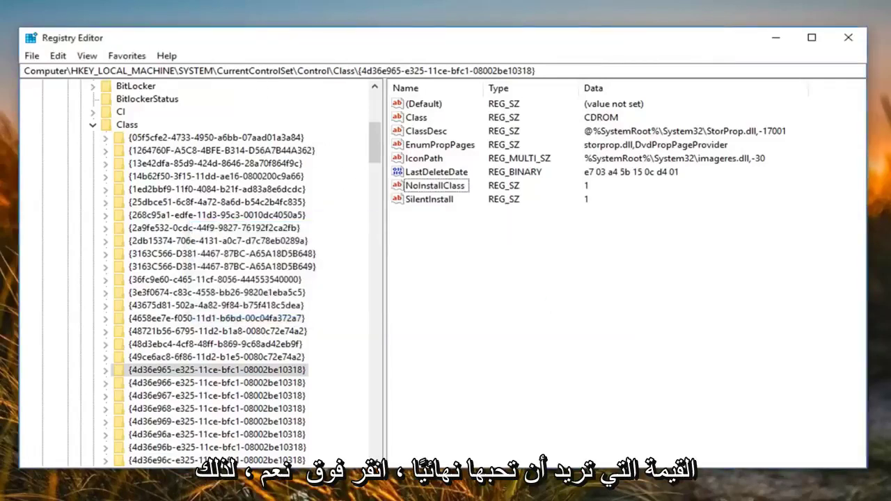